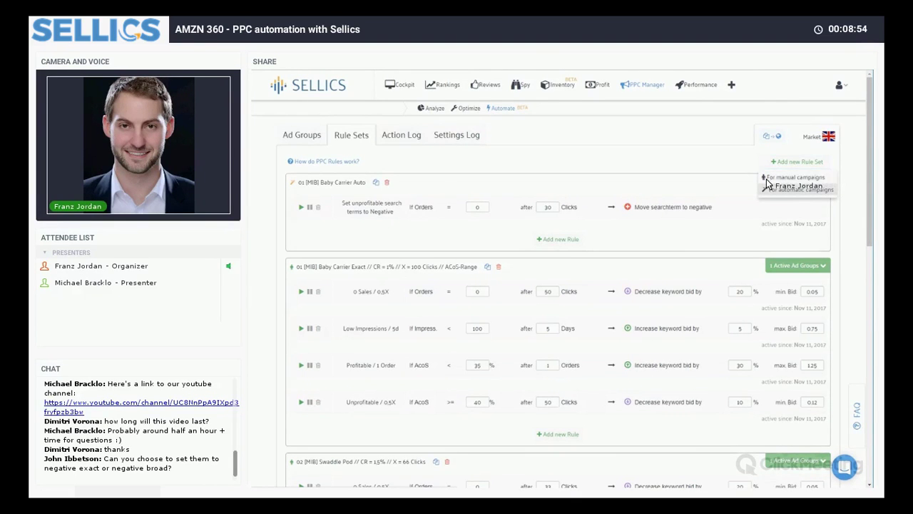
# Add a rule set for automatic campaigns named "0001 Demo", with its first rule named "Set non performing KW to negative".
pyautogui.click(792, 178)
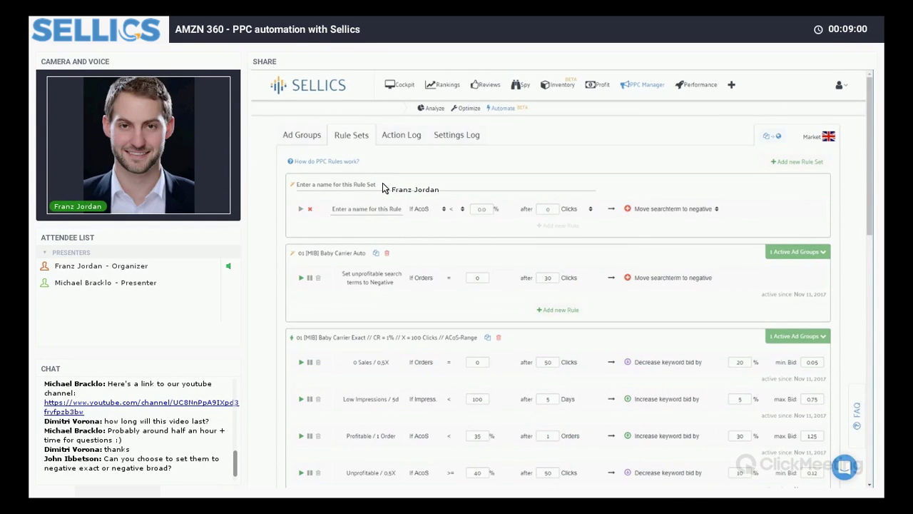
pyautogui.write('0001')
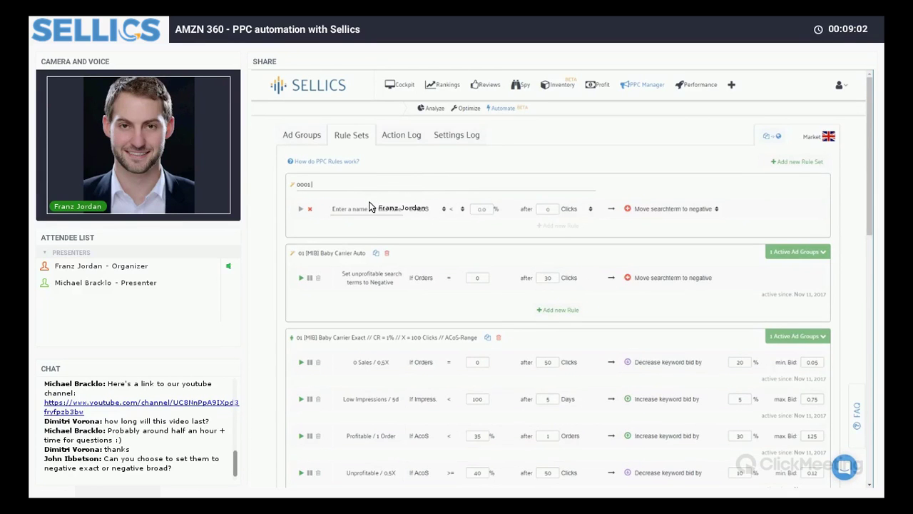
pyautogui.write(' Demo')
pyautogui.press('Tab')
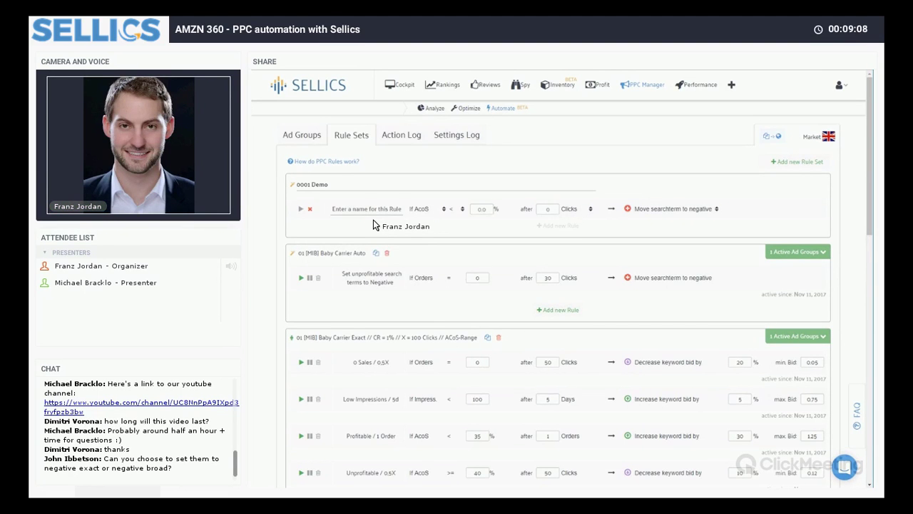
pyautogui.write('Set non')
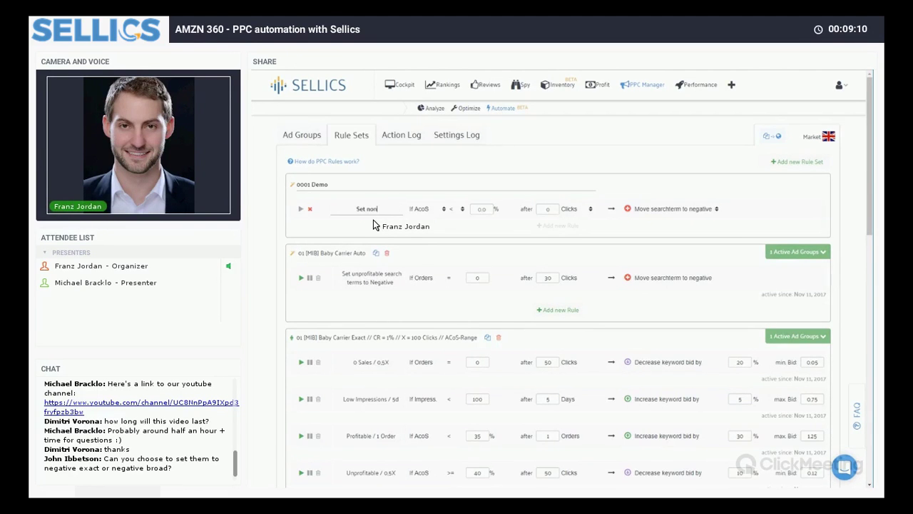
pyautogui.write(' performing KW to n')
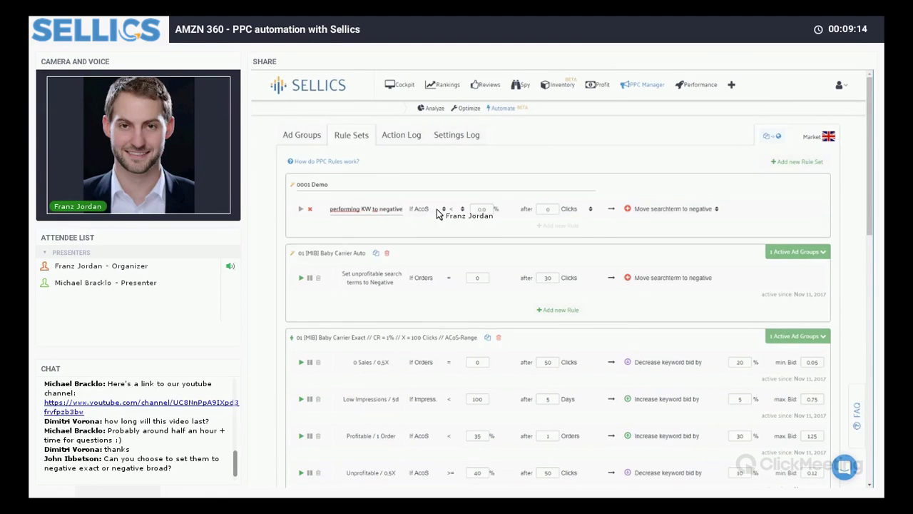
pyautogui.press('Tab')
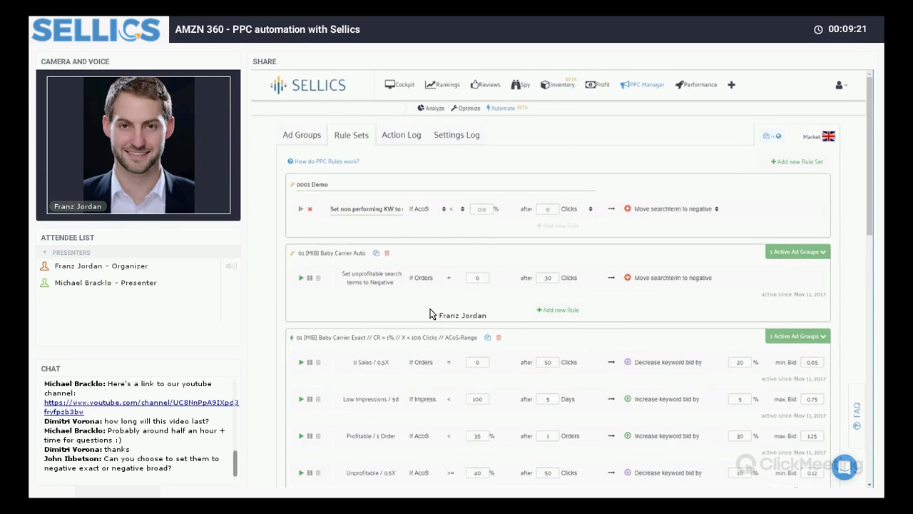
# Set the "0001 Demo" rule's condition to Orders = 0 after 25 clicks.
pyautogui.click(441, 209)
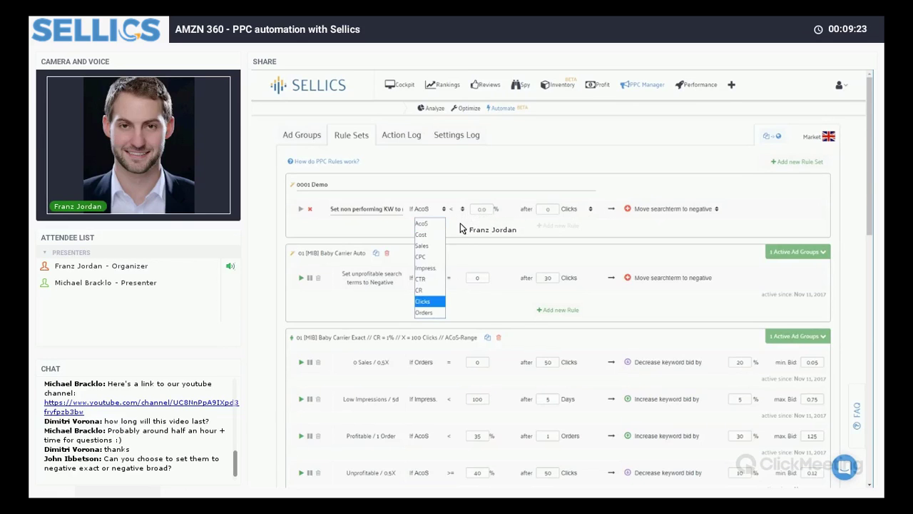
pyautogui.press('Down')
pyautogui.press('Return')
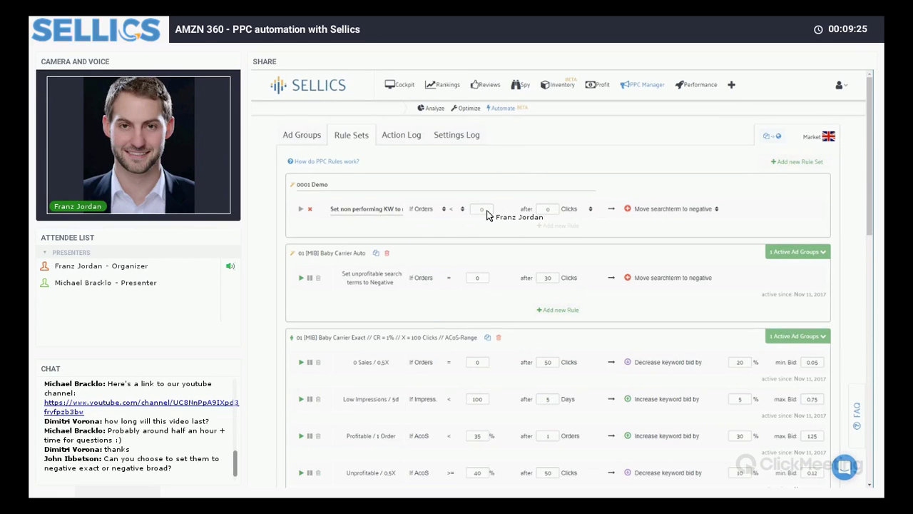
pyautogui.click(458, 209)
pyautogui.click(456, 257)
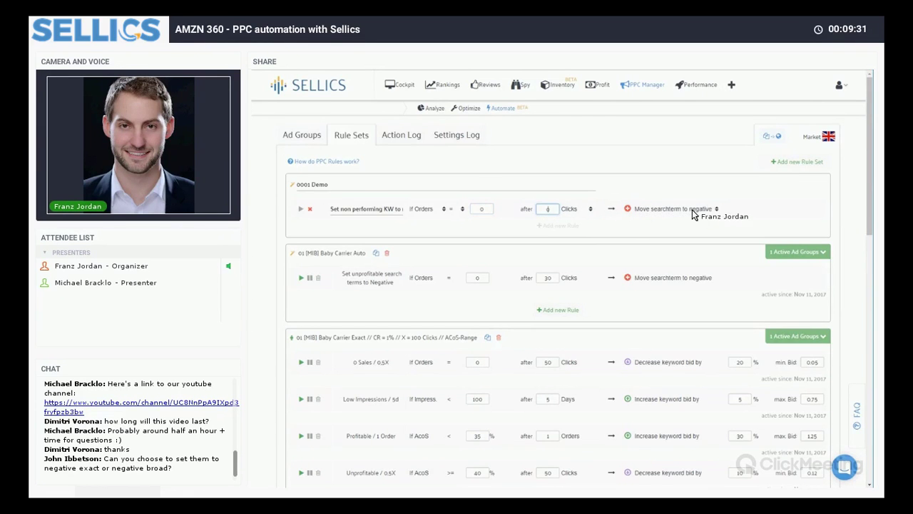
pyautogui.write('25')
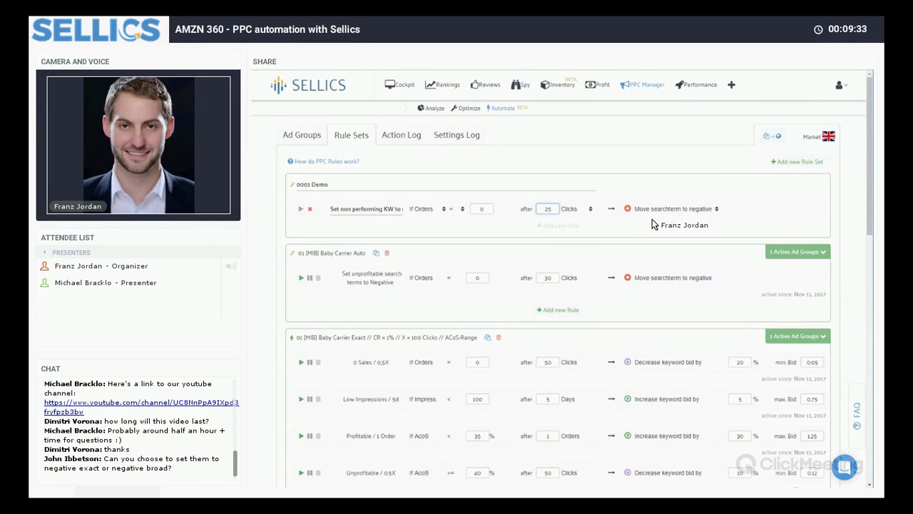
# Select Ad Group 1 of the Muslin squares (auto) campaign for the "0001 Demo" rule set.
pyautogui.click(446, 214)
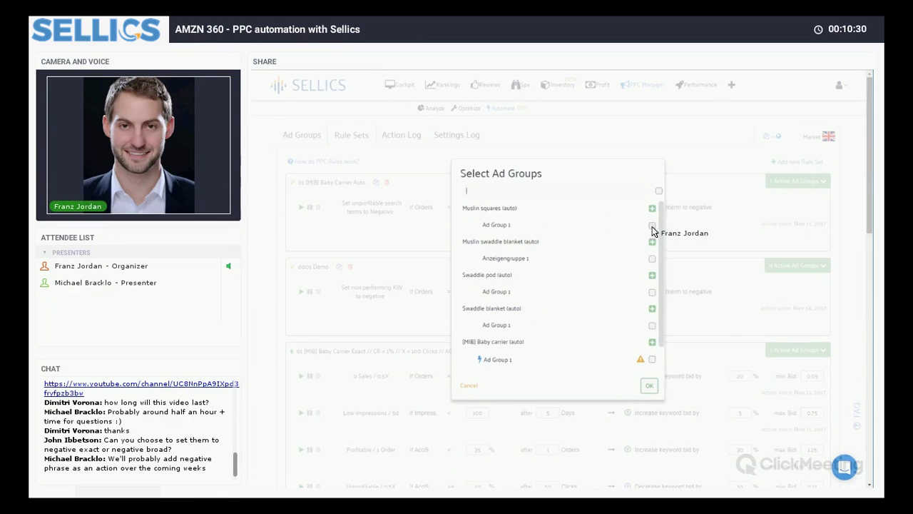
pyautogui.click(651, 226)
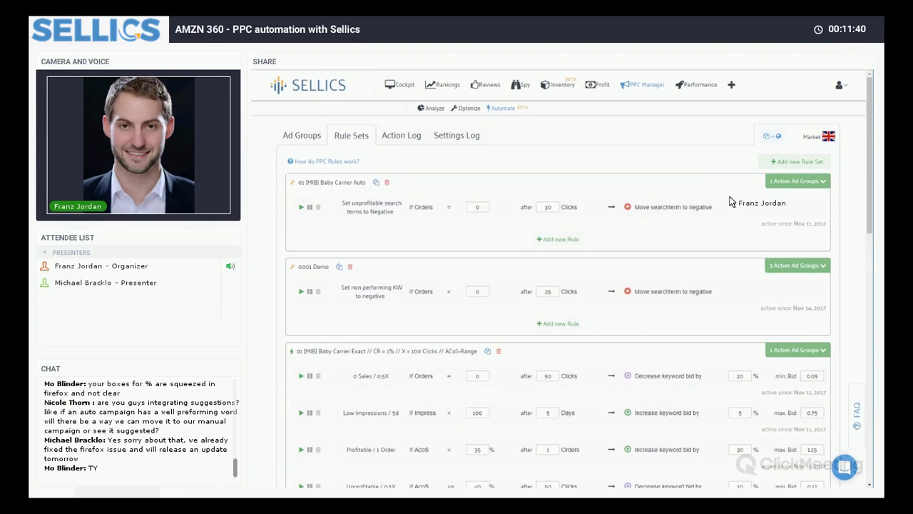
# Add a rule set for manual campaigns named "0002 Demo", with its first rule named "Lower Bid for bad ACOS".
pyautogui.click(795, 162)
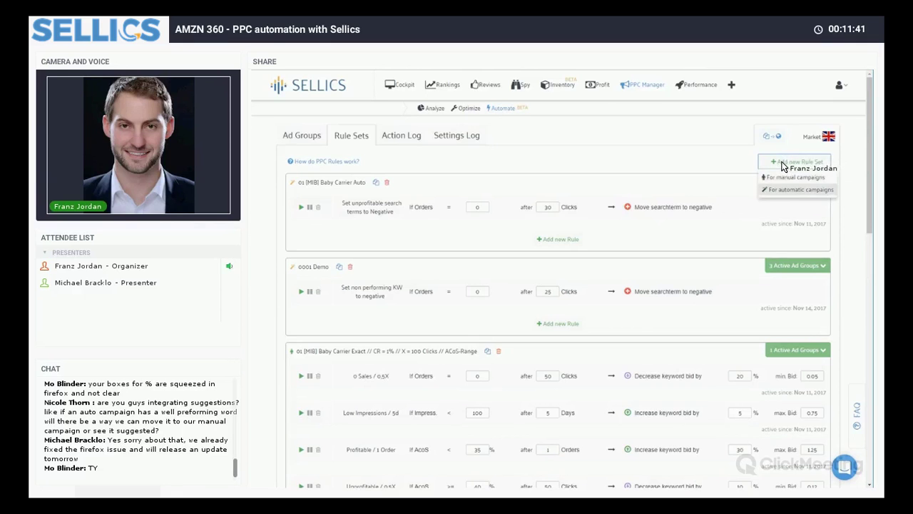
pyautogui.click(747, 186)
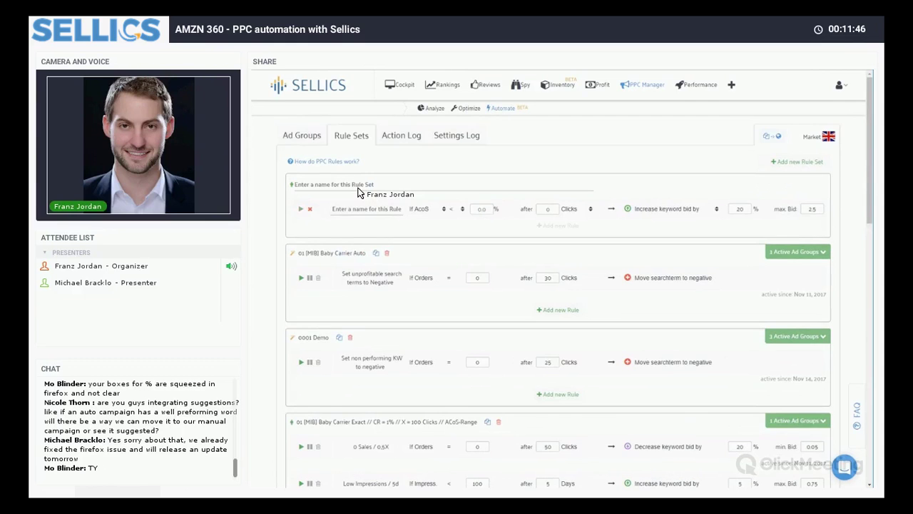
pyautogui.write('0002 Demo')
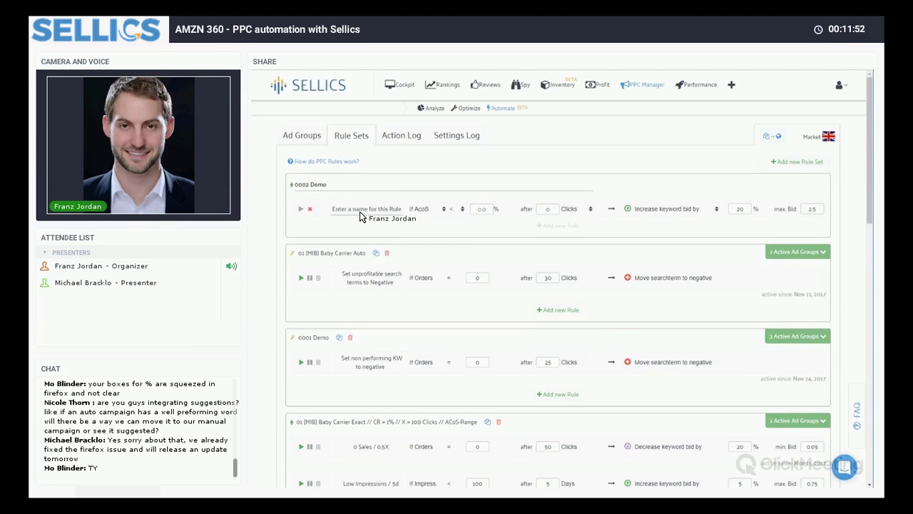
pyautogui.click(360, 212)
pyautogui.write('Lower Bid')
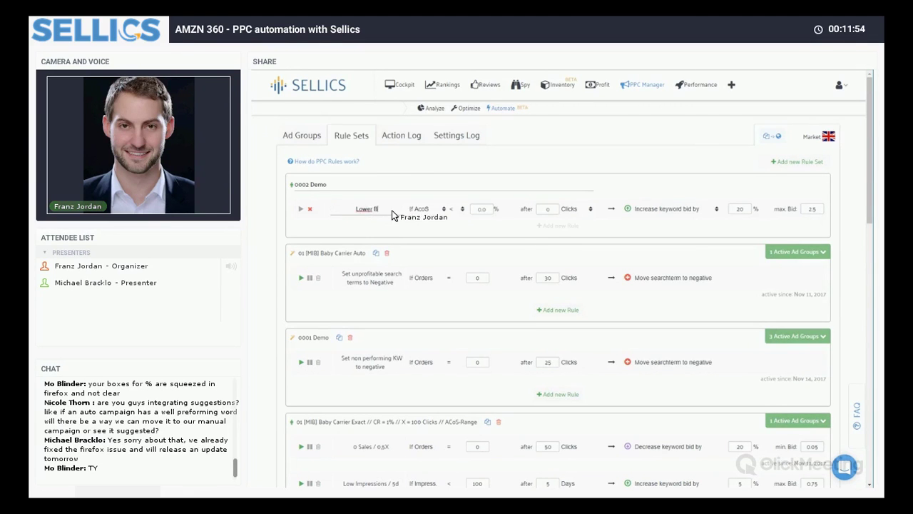
pyautogui.write(' for bad ACOS')
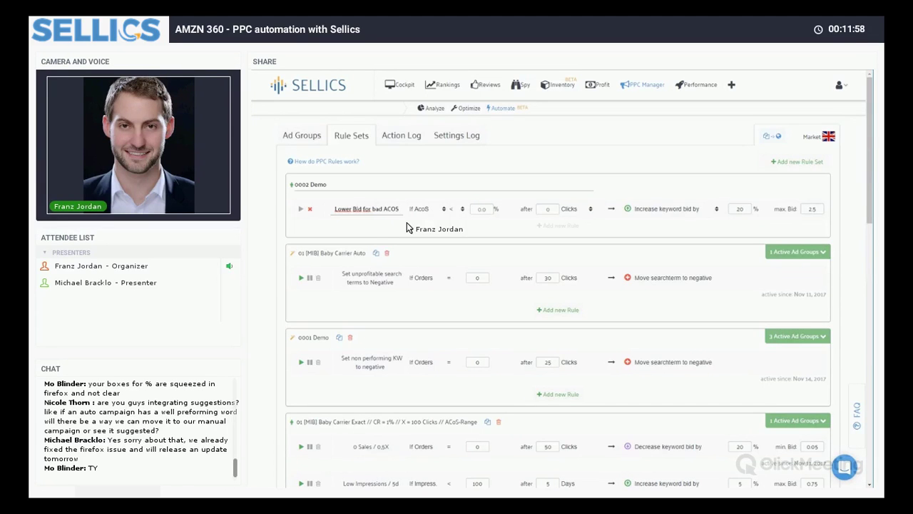
# Set the "Lower Bid for bad ACOS" rule's condition to AcoS > 30% after 25 clicks.
pyautogui.click(460, 209)
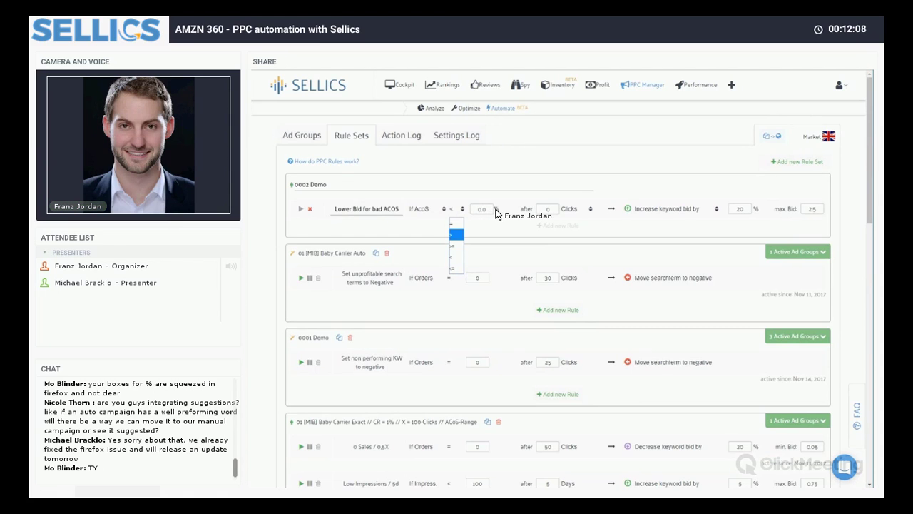
pyautogui.press('Tab')
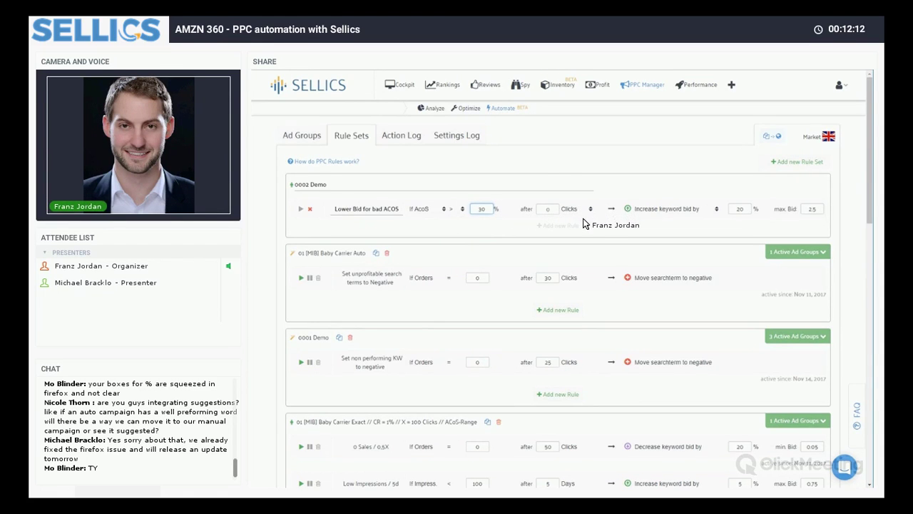
pyautogui.press('Tab')
pyautogui.write('25')
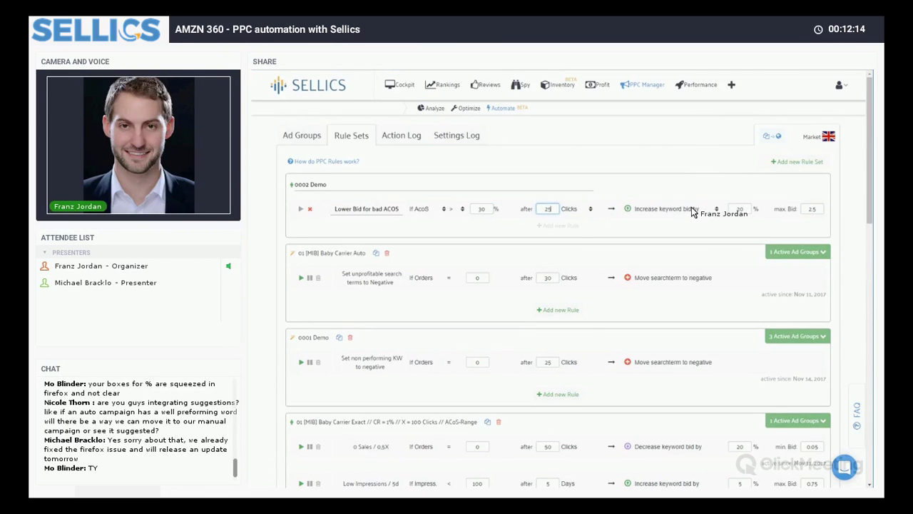
pyautogui.press('Tab')
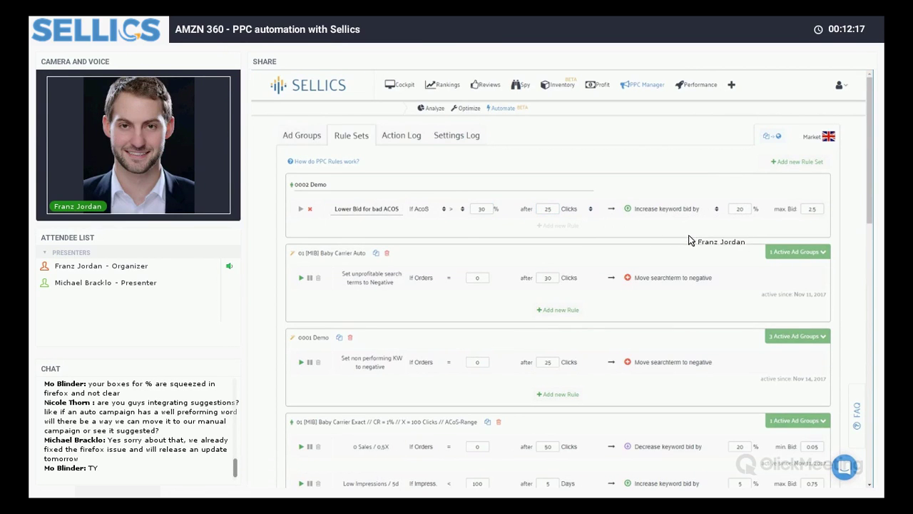
# Set the "Lower Bid for bad ACOS" rule's action to decrease the keyword bid by 30% with a minimum bid of 0.20.
pyautogui.hotkey('alt', 'Down')
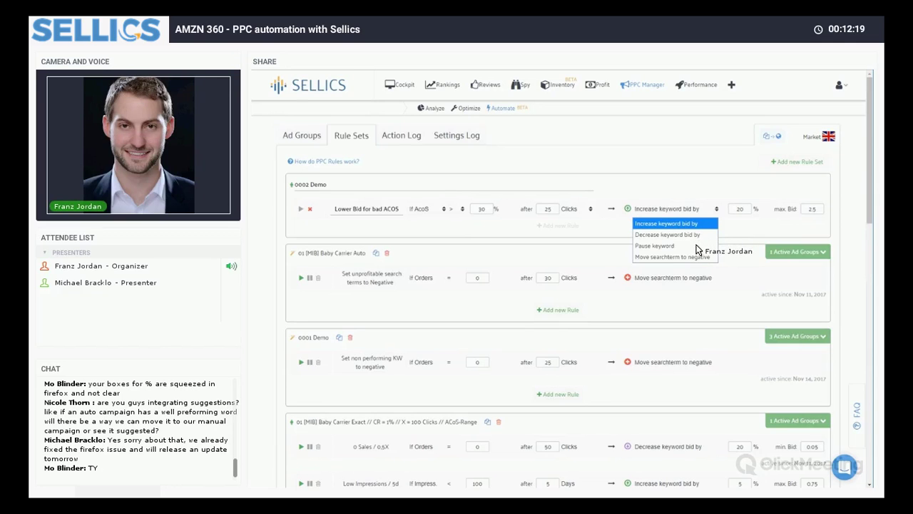
pyautogui.press('Down')
pyautogui.press('Down')
pyautogui.press('Down')
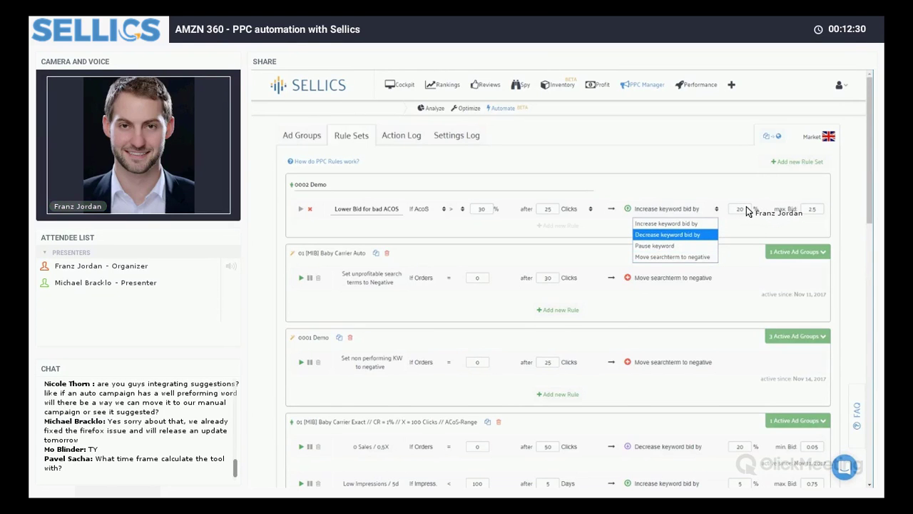
pyautogui.press('Return')
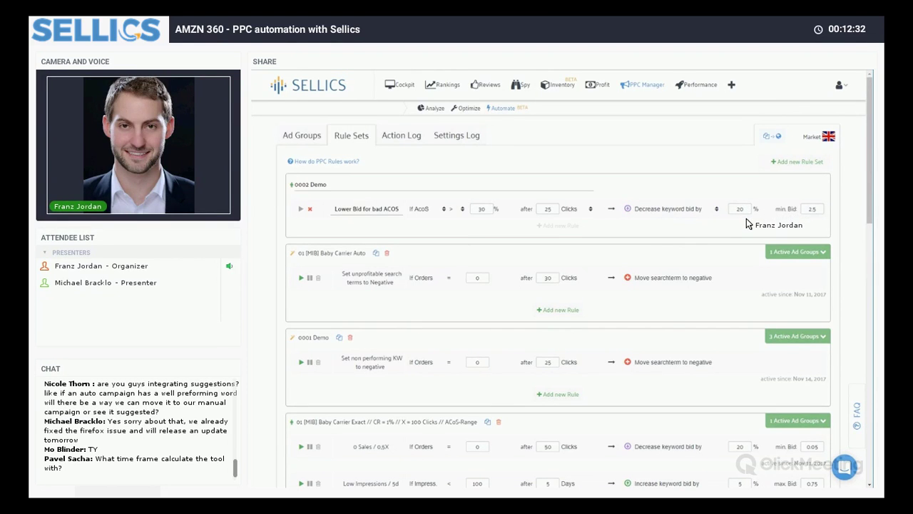
pyautogui.doubleClick(741, 210)
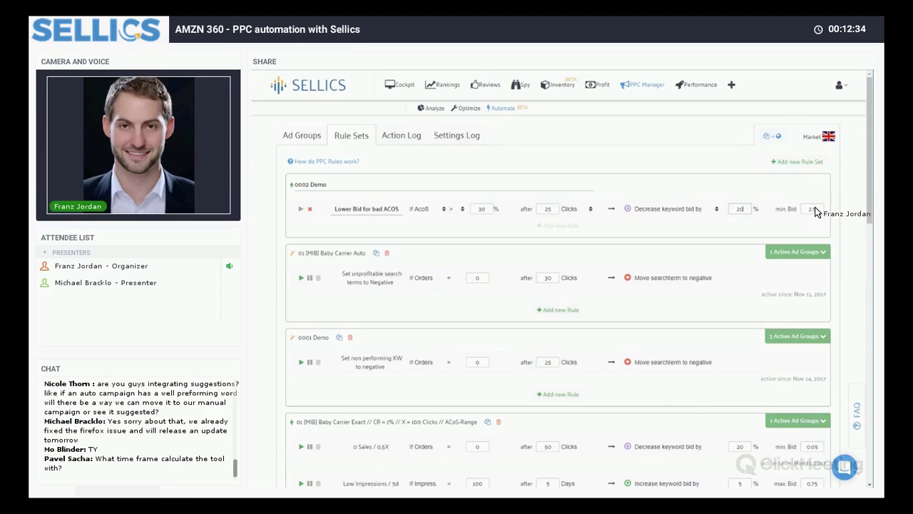
pyautogui.write('30')
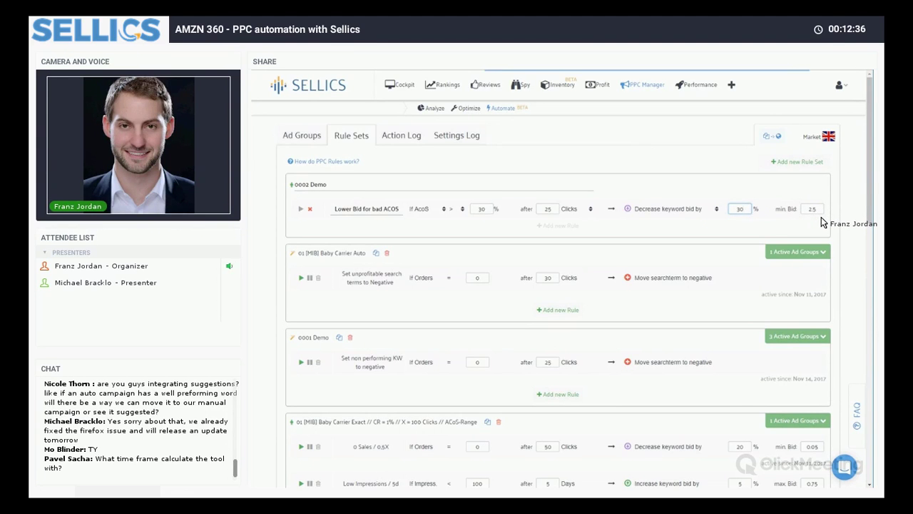
pyautogui.click(821, 218)
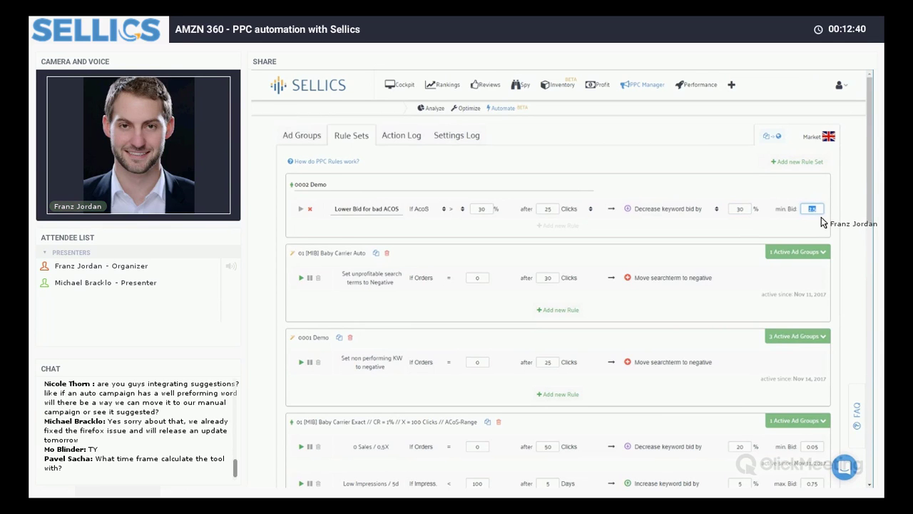
pyautogui.write('0.20')
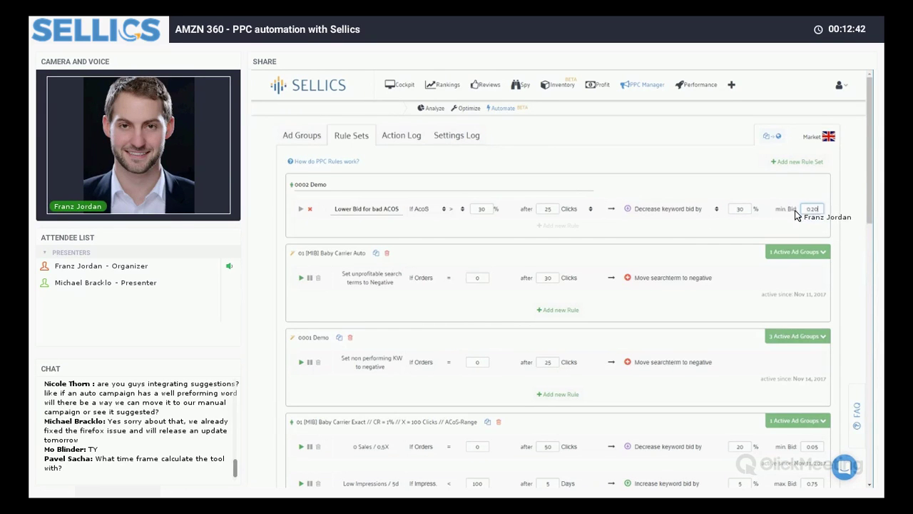
pyautogui.click(720, 225)
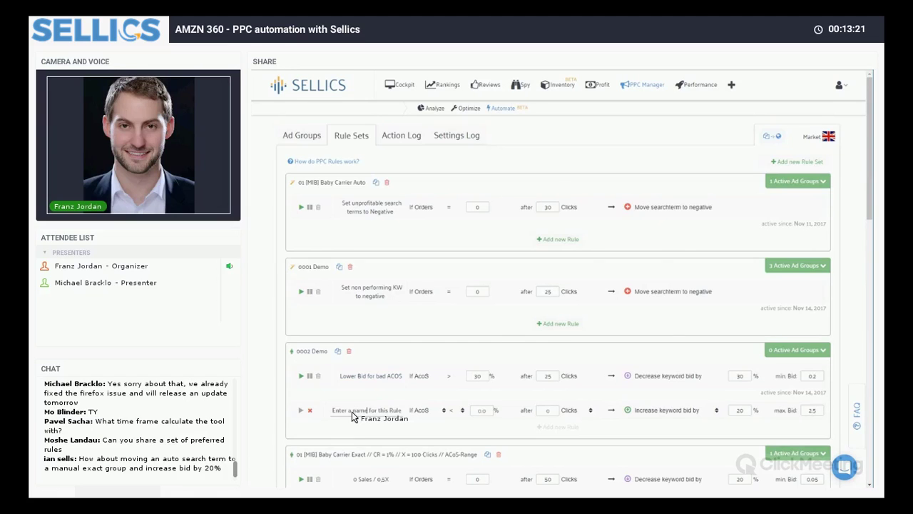
# Name the second rule in the "0002 Demo" rule set "Increase Bid for good ACOS".
pyautogui.write('creas')
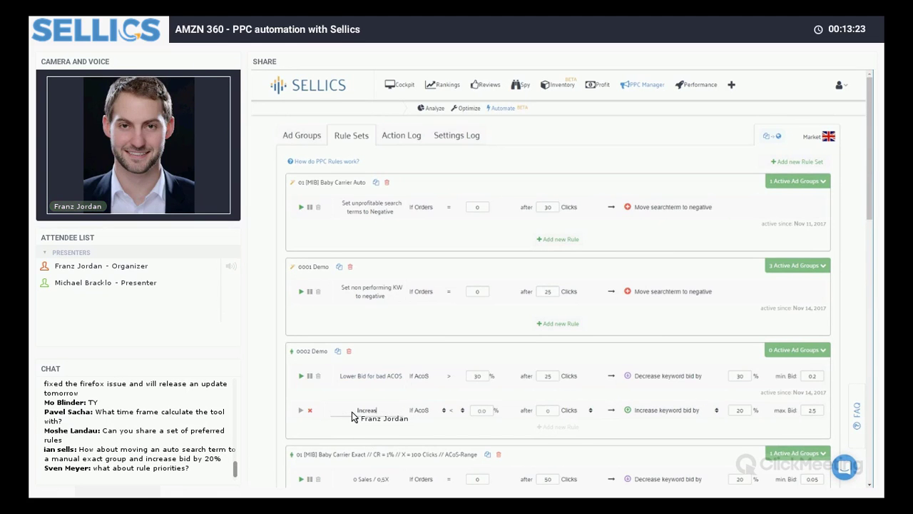
pyautogui.write('e Bid for good AC')
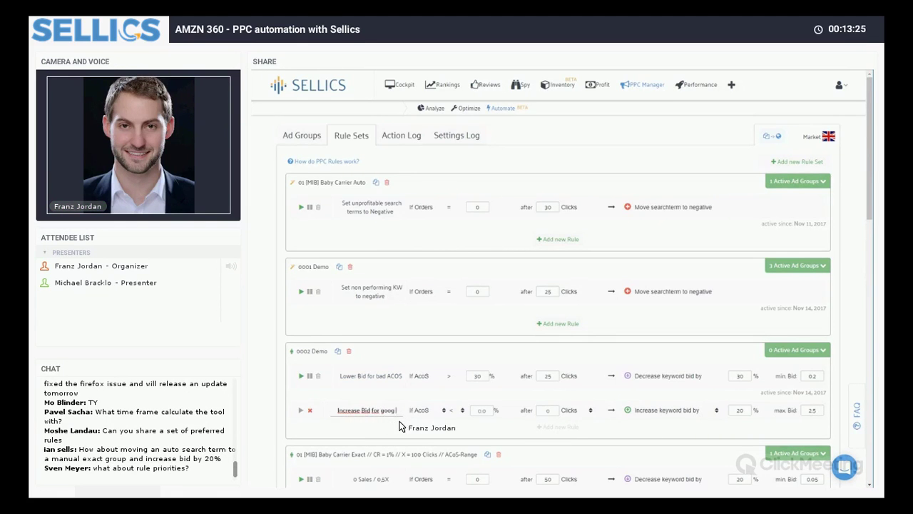
pyautogui.write('OS')
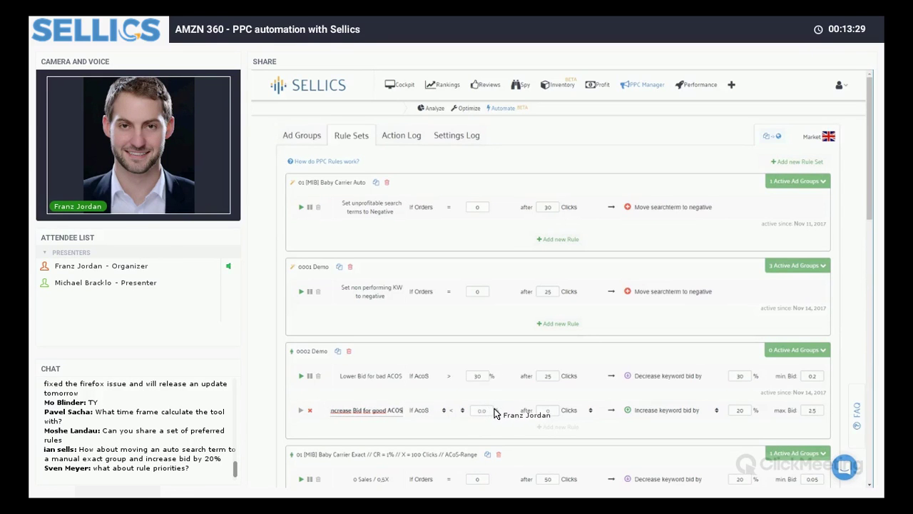
# Set the "Increase Bid for good ACOS" rule's thresholds to an AcoS of 30% and 25 clicks.
pyautogui.click(492, 411)
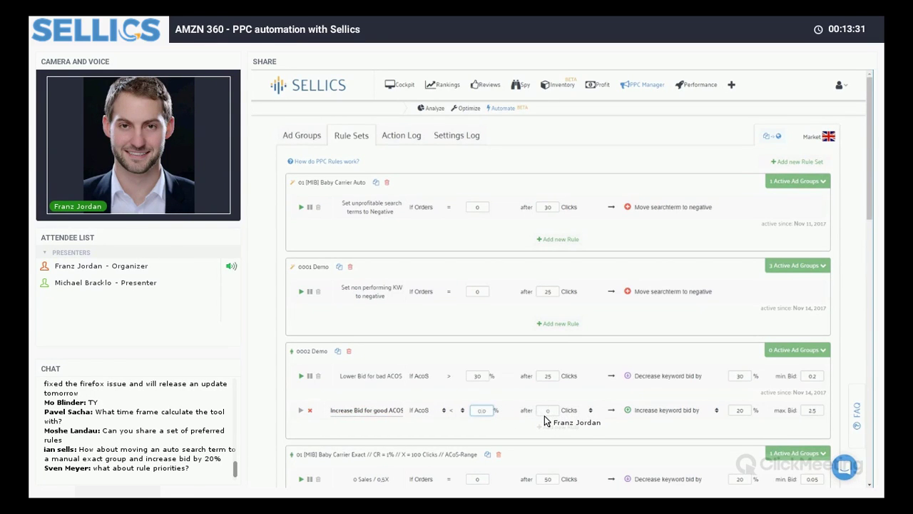
pyautogui.write('30')
pyautogui.press('Tab')
pyautogui.write('2')
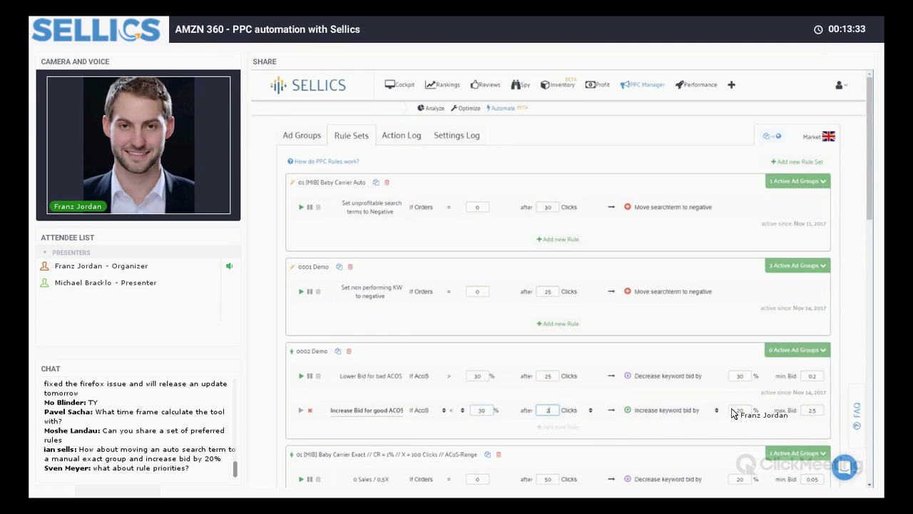
pyautogui.write('5')
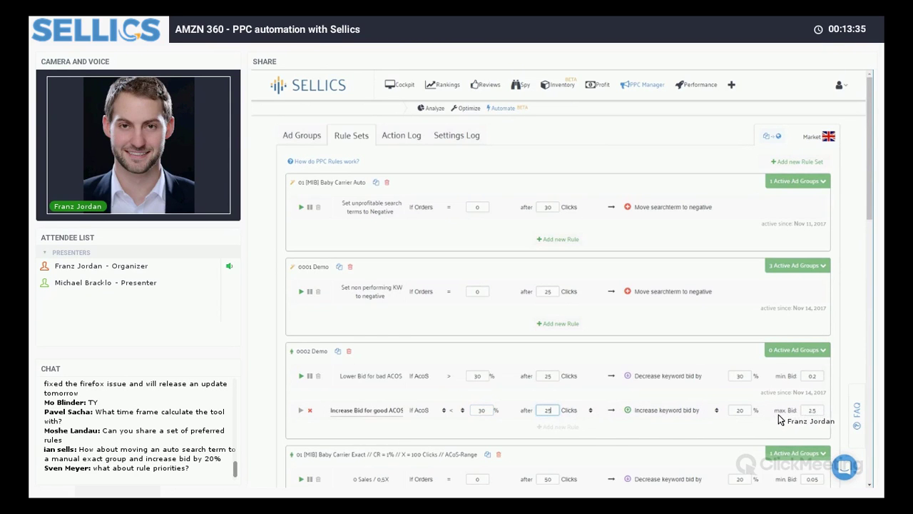
# Enter 2300% as the keyword bid increase of the "Increase Bid for good ACOS" rule and save the rule.
pyautogui.press('Tab')
pyautogui.press('Tab')
pyautogui.press('Tab')
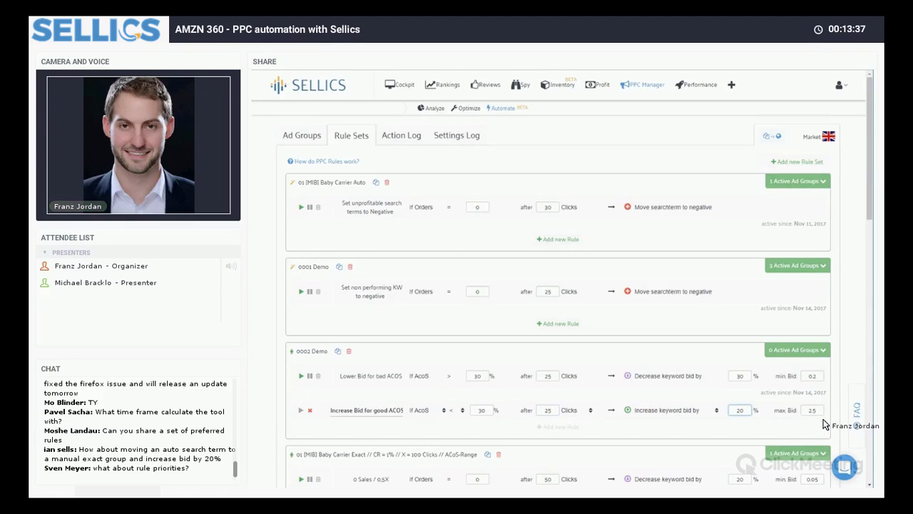
pyautogui.write('2300')
pyautogui.press('Tab')
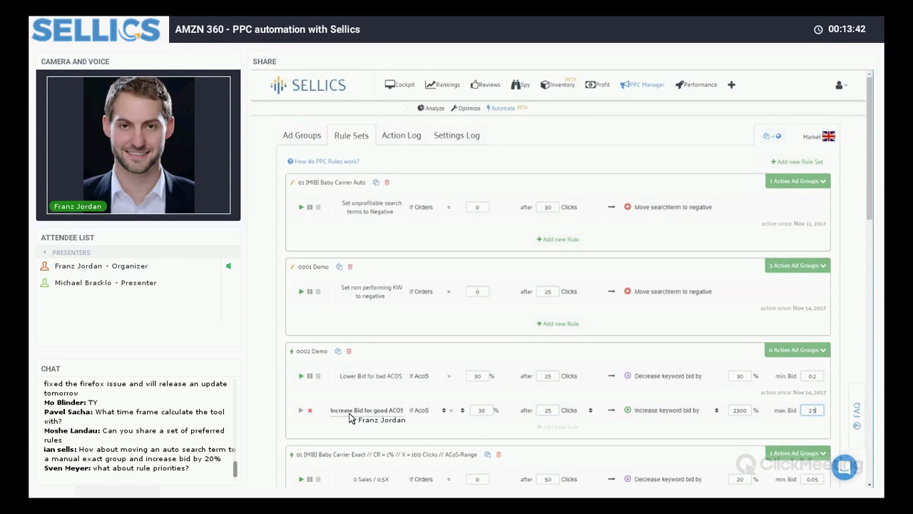
pyautogui.click(301, 410)
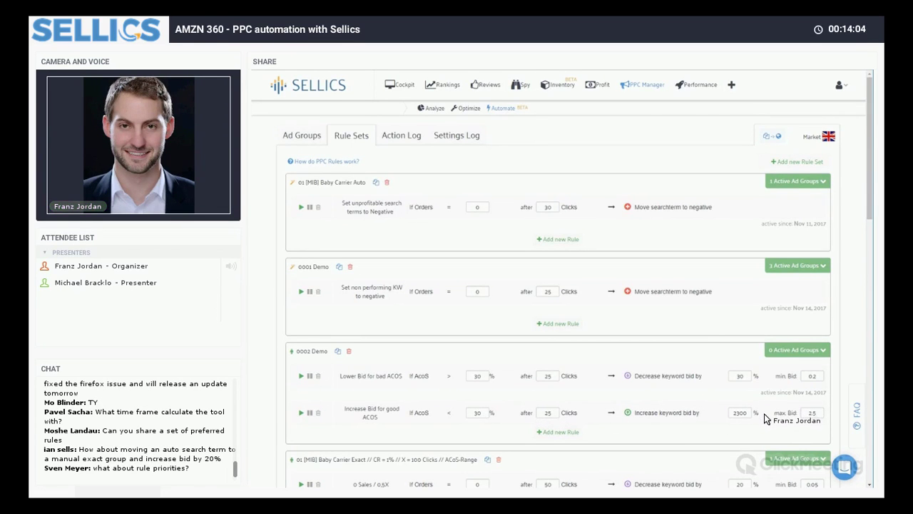
# Correct the keyword bid increase of the "Increase Bid for good ACOS" rule to 30%.
pyautogui.click(743, 413)
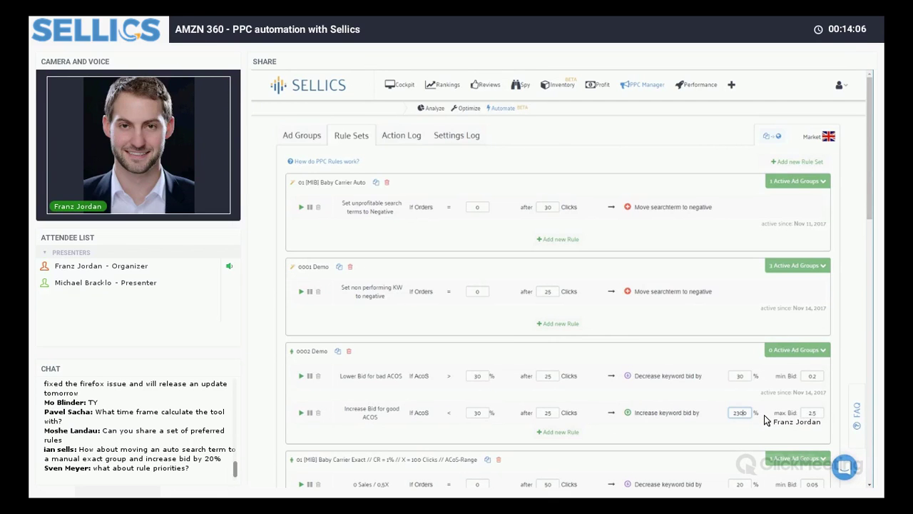
pyautogui.hotkey('ctrl', 'a')
pyautogui.write('20')
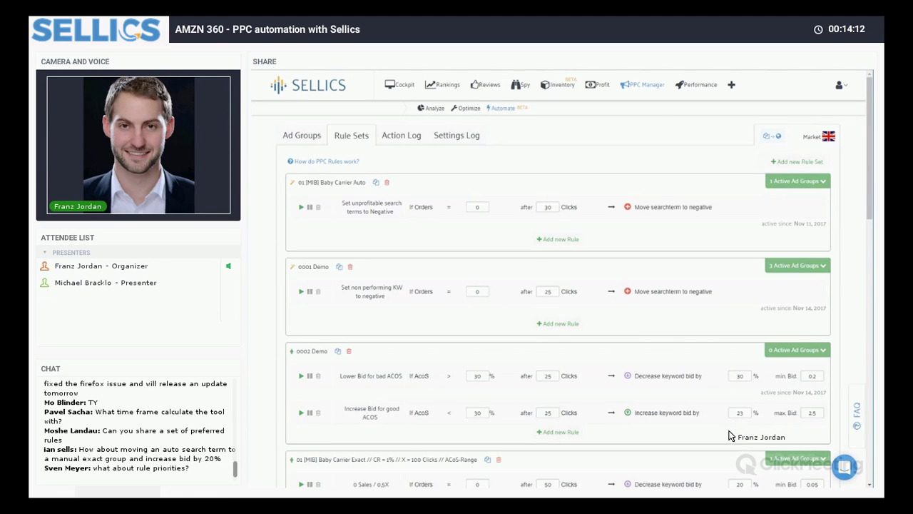
pyautogui.hotkey('ctrl', 'a')
pyautogui.write('30')
pyautogui.click(635, 427)
# Add a third rule named "Increase bid for low impressions" to the "0002 Demo" rule set.
pyautogui.click(559, 432)
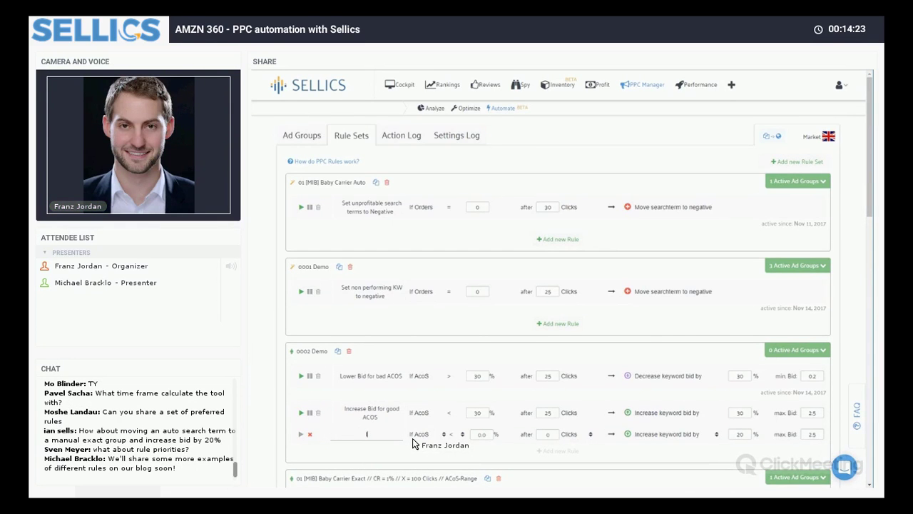
pyautogui.write('Increase')
pyautogui.write('bid for lo')
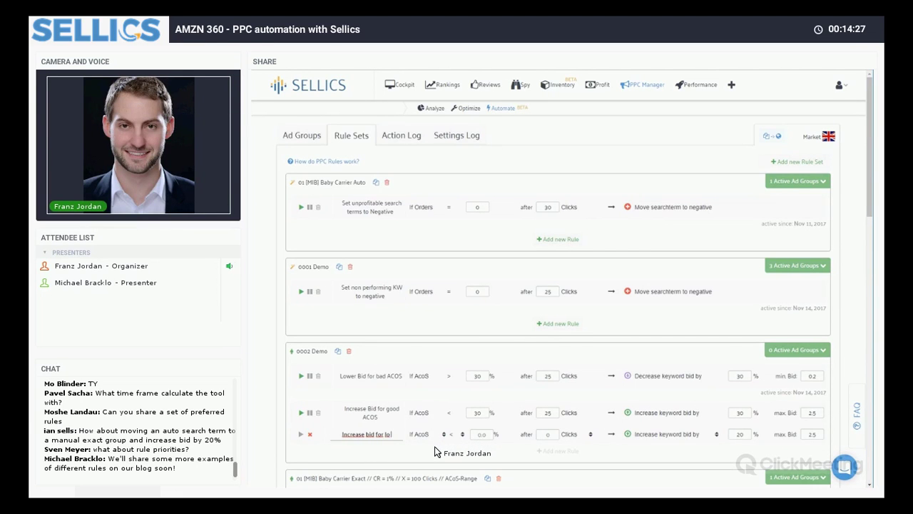
pyautogui.write('w impressions')
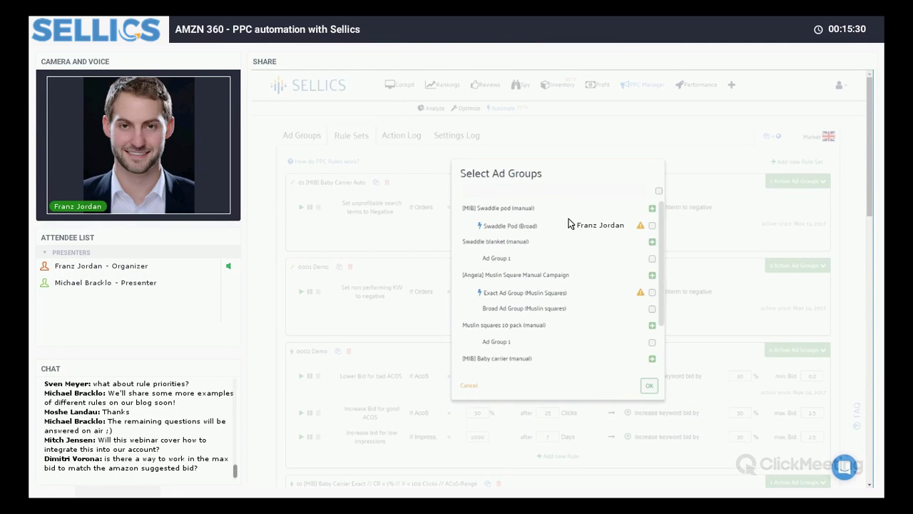
# Select Ad Group 1 of the Swaddle blanket (manual) campaign for the "0002 Demo" rule set.
pyautogui.click(652, 258)
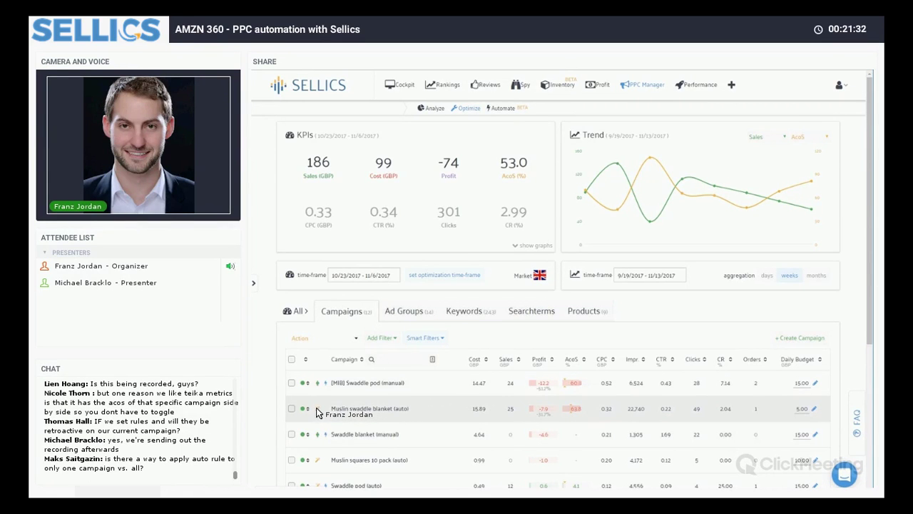
# Open the search terms of Anzeigengruppe 1 in the Muslin swaddle blanket (auto) campaign.
pyautogui.click(433, 405)
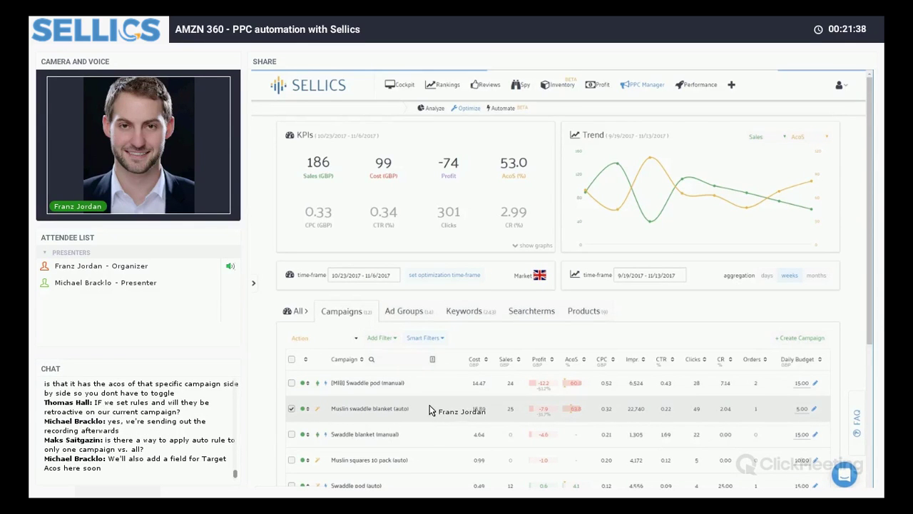
pyautogui.click(492, 385)
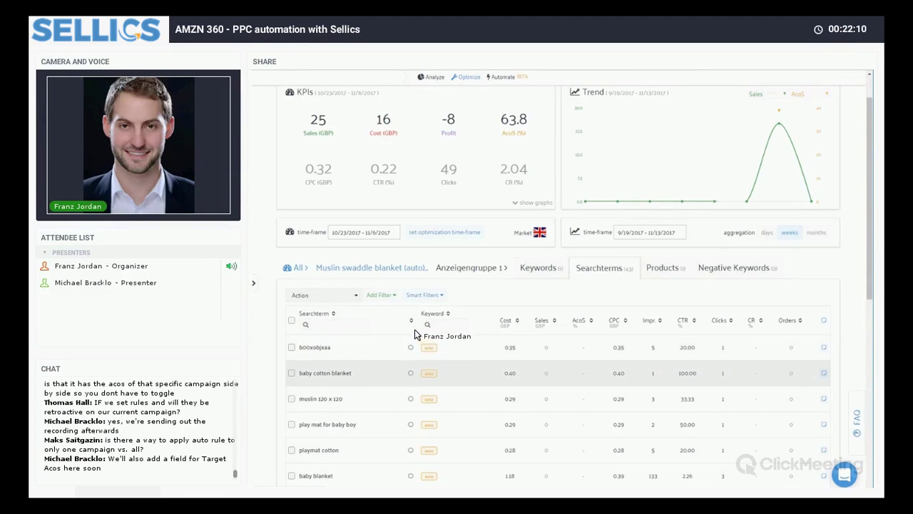
# Try filtering the search terms by a minimum of 1 order, and remove the filter.
pyautogui.click(382, 295)
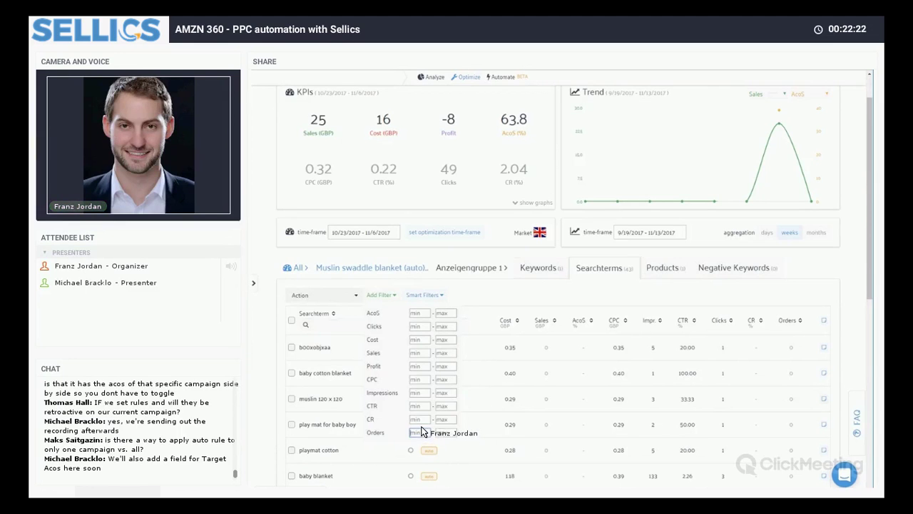
pyautogui.write('1')
pyautogui.press('BackSpace')
pyautogui.hotkey('shift', 'Tab')
pyautogui.hotkey('shift', 'Tab')
pyautogui.press('Tab')
pyautogui.press('Tab')
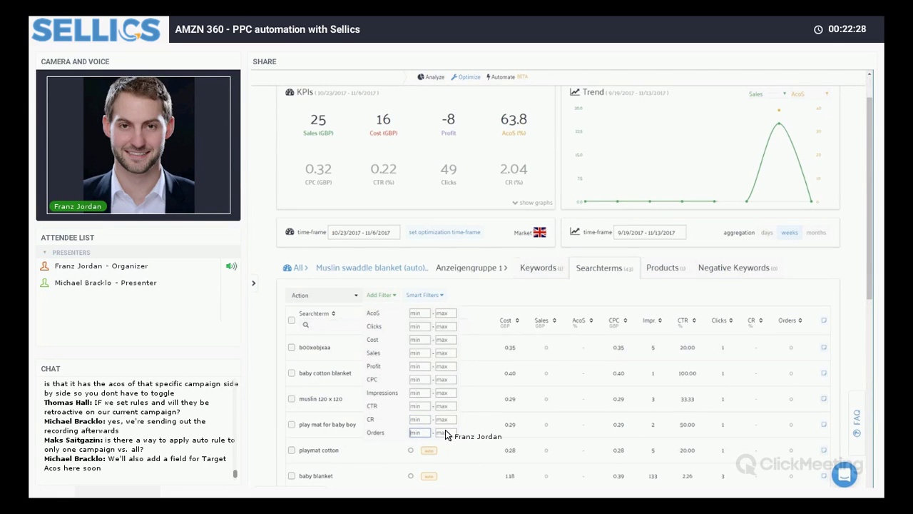
pyautogui.press('Tab')
pyautogui.write('1')
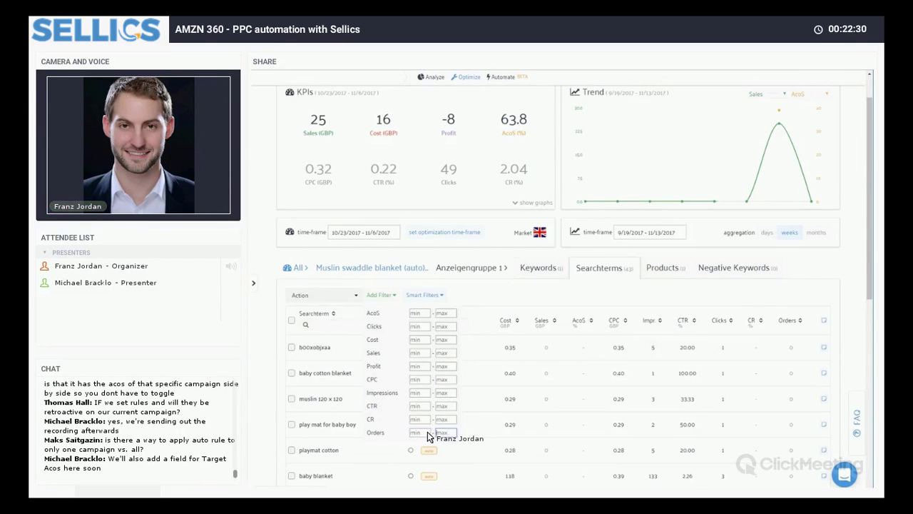
pyautogui.press('BackSpace')
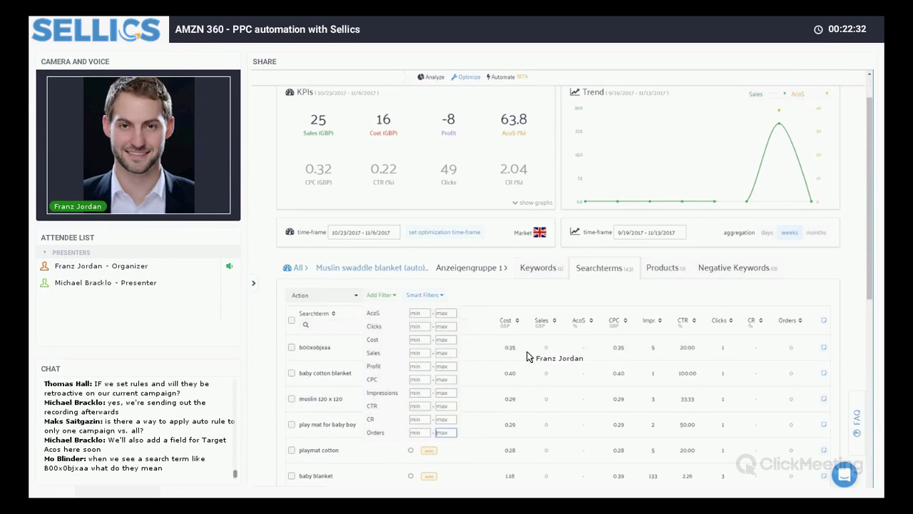
pyautogui.hotkey('shift', 'Tab')
pyautogui.write('1')
pyautogui.press('Return')
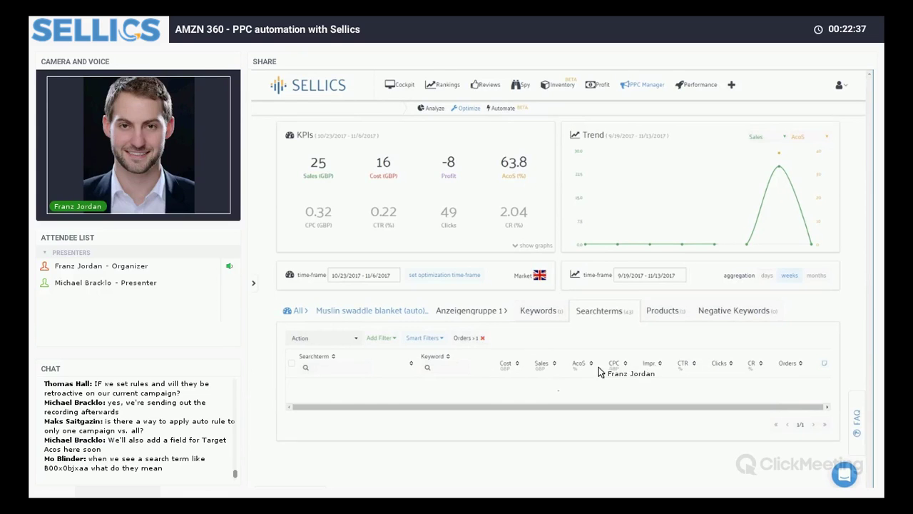
pyautogui.click(482, 337)
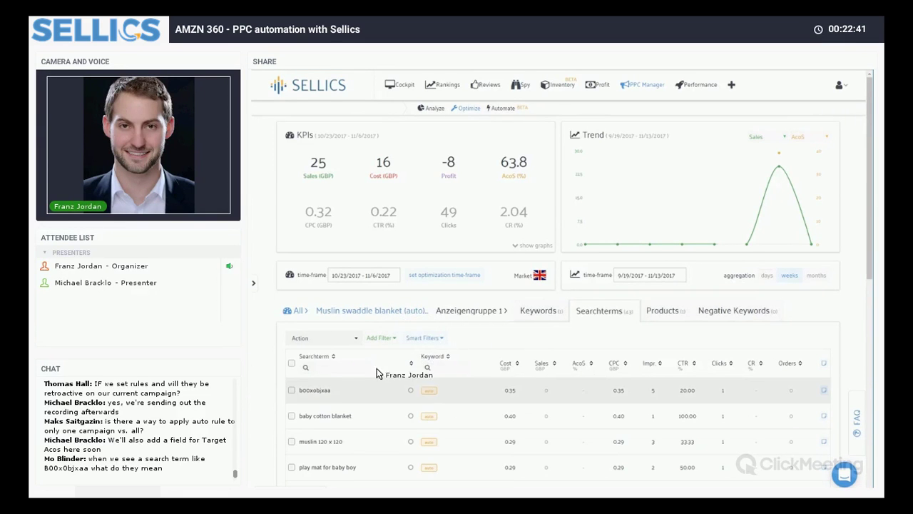
# Select the search terms baby cotton blanket, muslin 120 x 120 and play mat for baby boy, and start adding them to keywords.
pyautogui.scroll(-1, 305, 379)
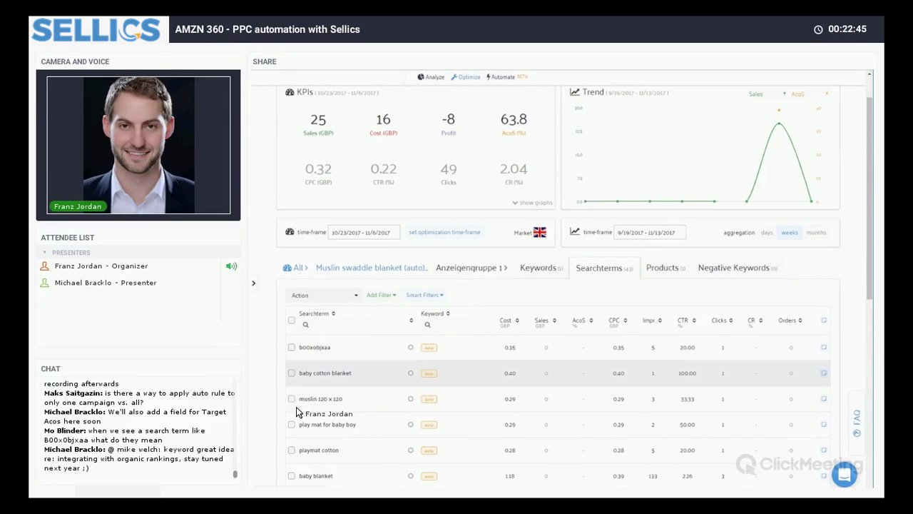
pyautogui.click(292, 398)
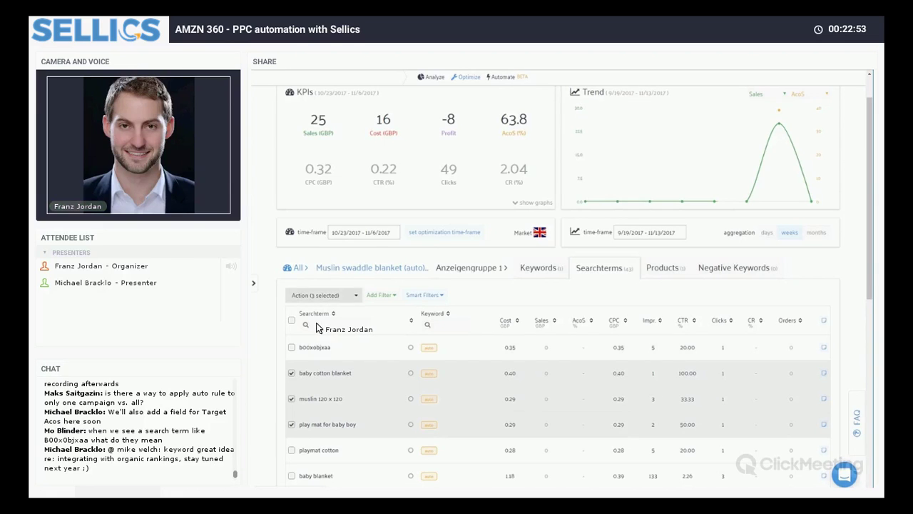
pyautogui.click(320, 294)
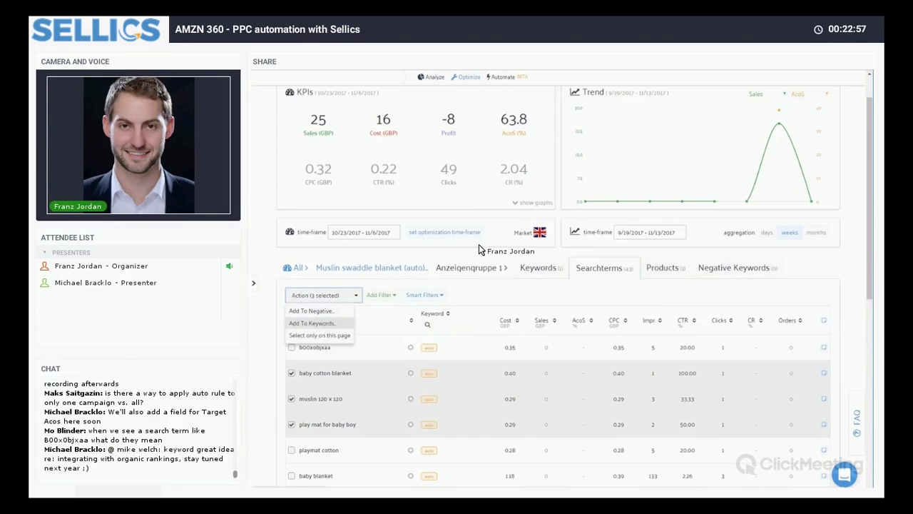
pyautogui.click(312, 323)
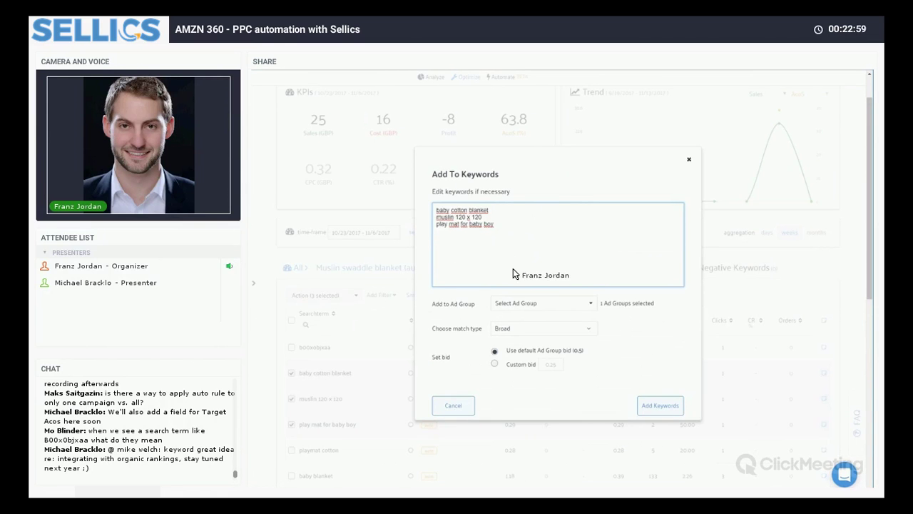
# Add the three keywords to the suggested Anzeigengruppe 1 of Muslin swaddle blanket (manual) with Broad match and the default ad group bid.
pyautogui.click(554, 306)
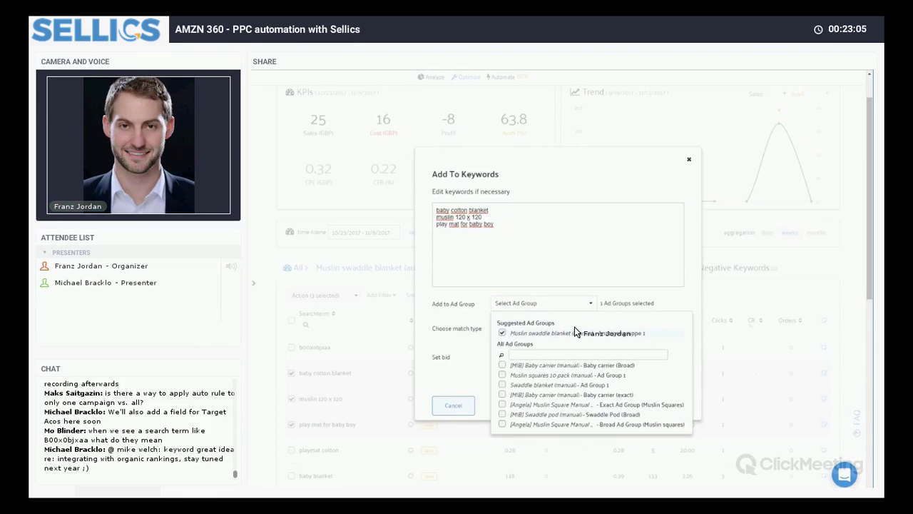
pyautogui.moveTo(574, 327); pyautogui.dragTo(528, 331)
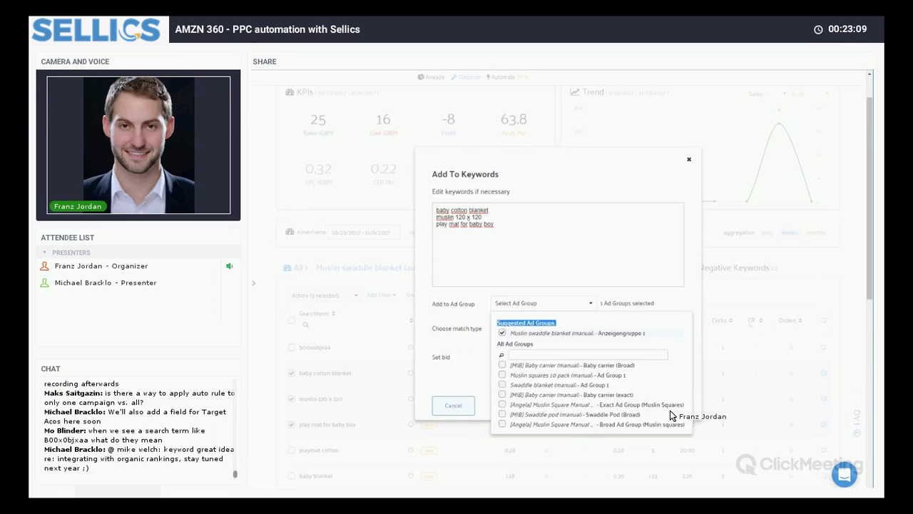
pyautogui.click(689, 398)
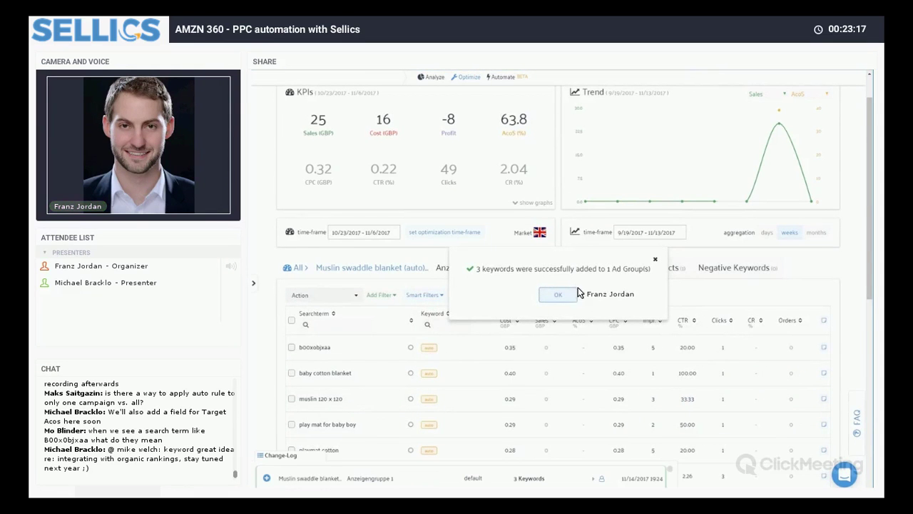
pyautogui.click(553, 294)
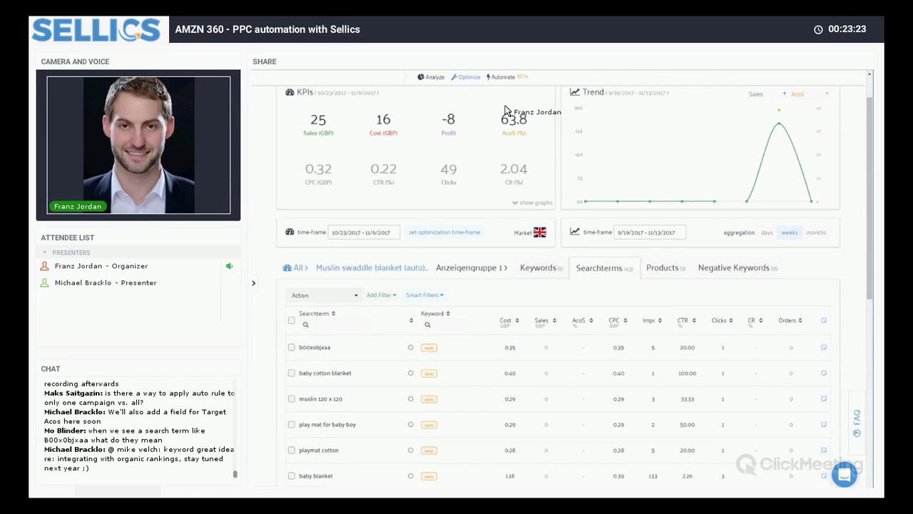
# Examine the toddler carrier entry in the automation action log, including its performance figures, triggering rule and bid change.
pyautogui.scroll(2, 502, 108)
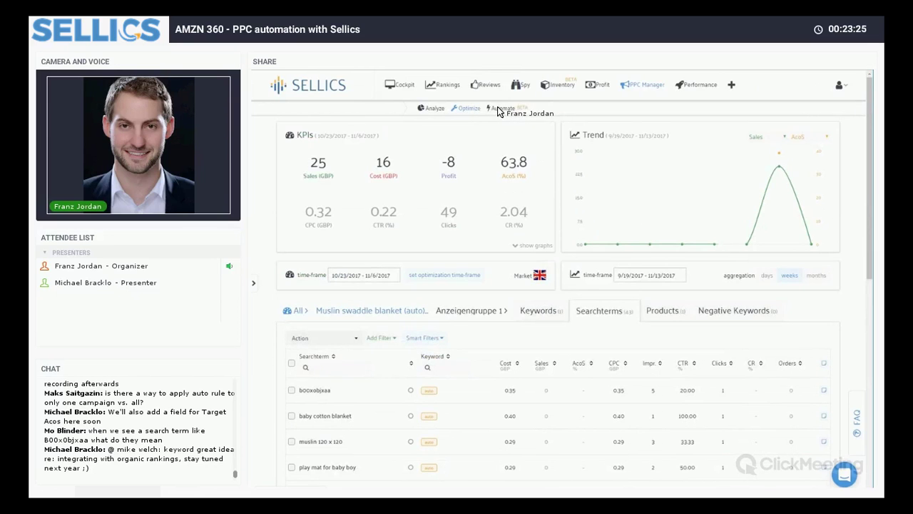
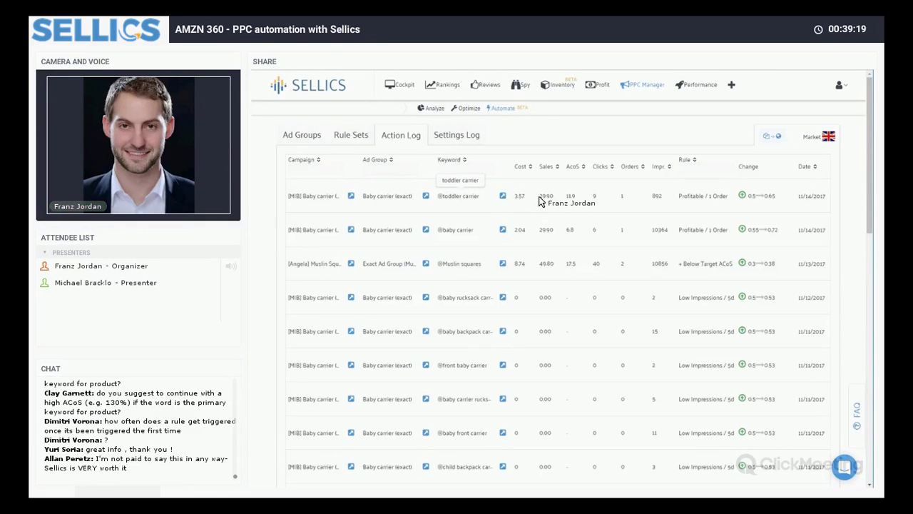
pyautogui.moveTo(627, 200); pyautogui.dragTo(721, 201)
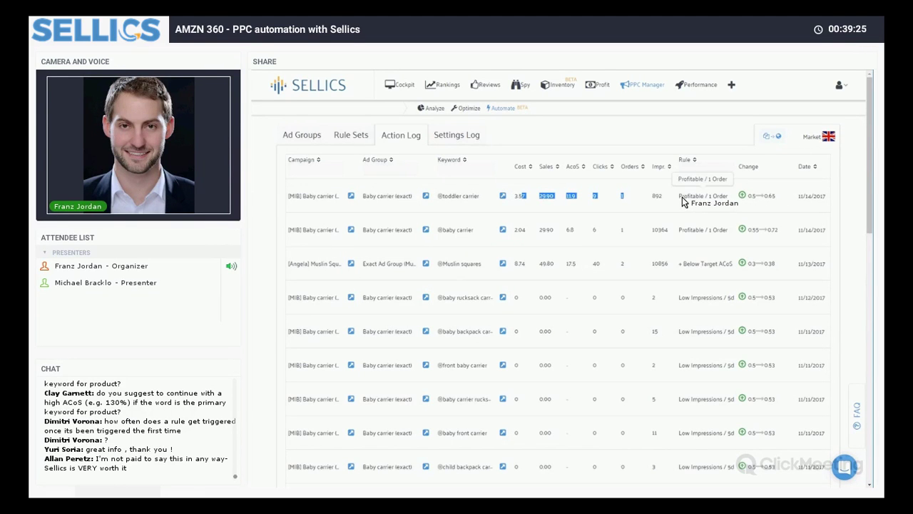
pyautogui.tripleClick(701, 199)
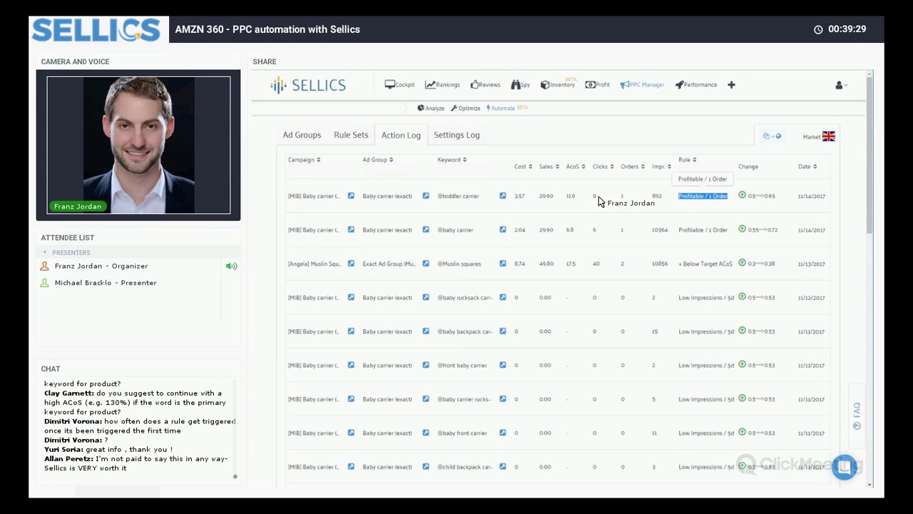
pyautogui.doubleClick(570, 197)
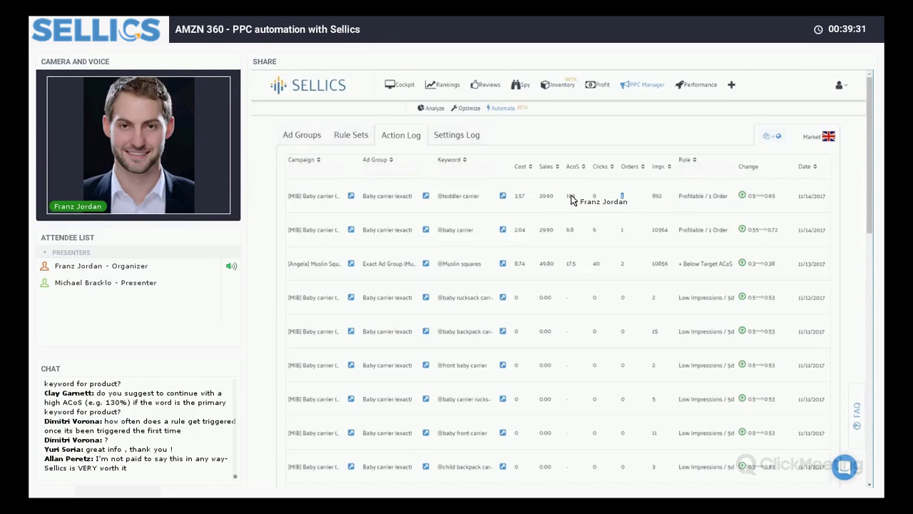
pyautogui.click(755, 202)
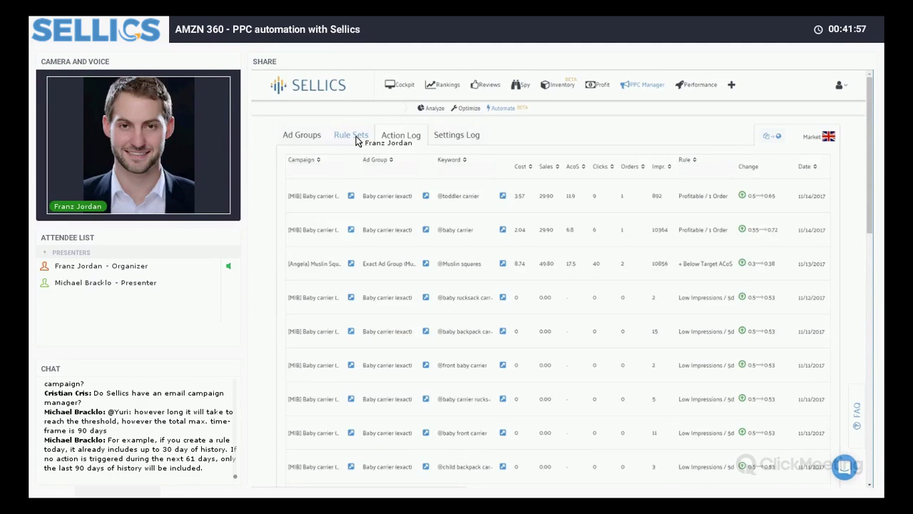
# Return to the PPC automation rule sets and close the support chat window.
pyautogui.click(352, 136)
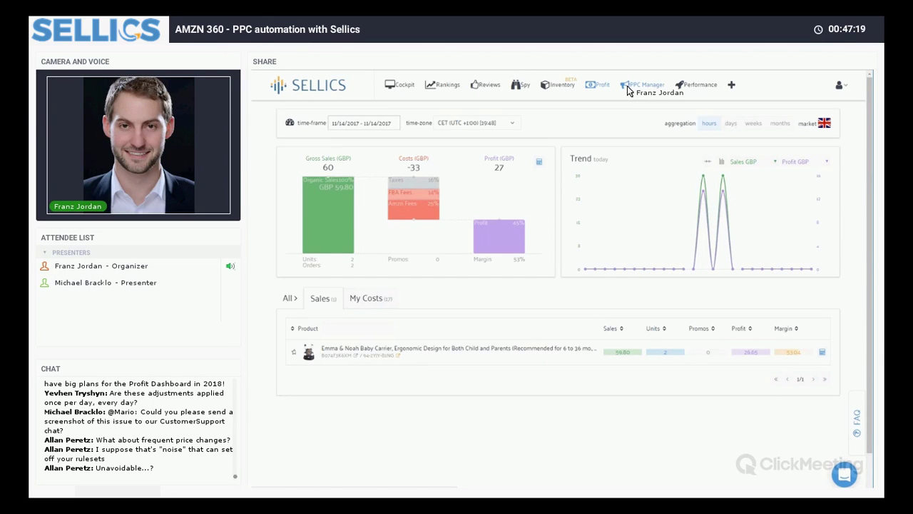
pyautogui.click(627, 85)
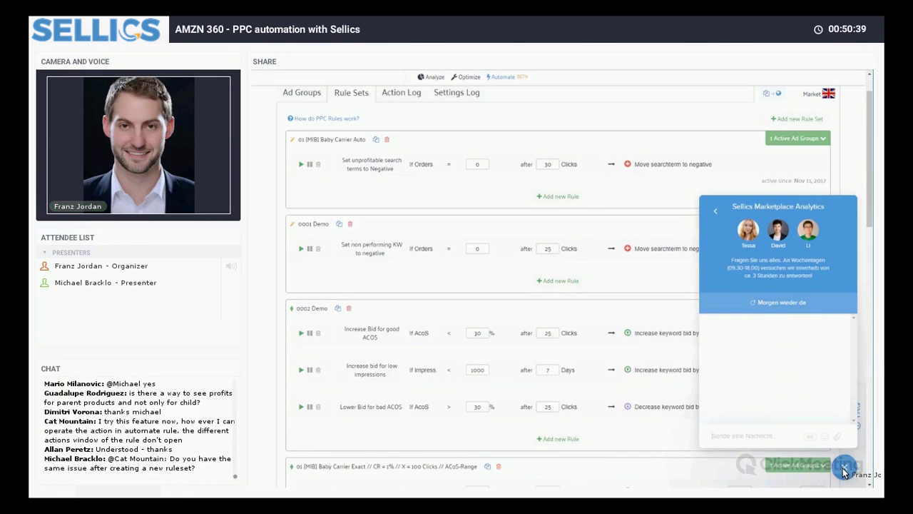
pyautogui.click(804, 449)
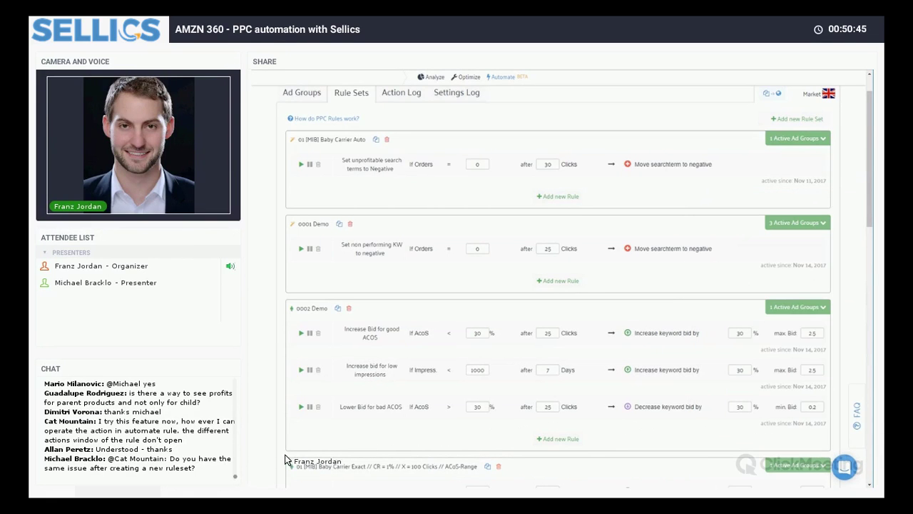